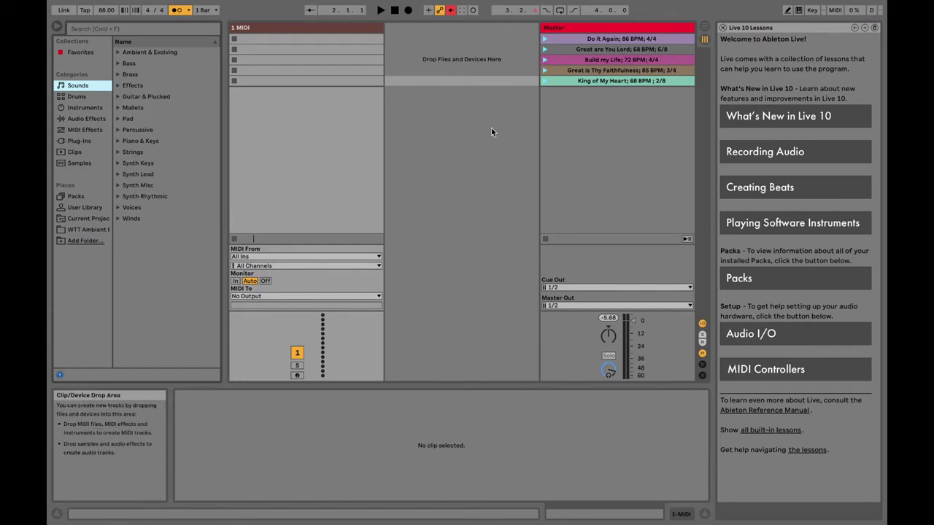
Open the Add Folder chooser for the browser's Places, showing the Downloads folder.
left_click(81, 241)
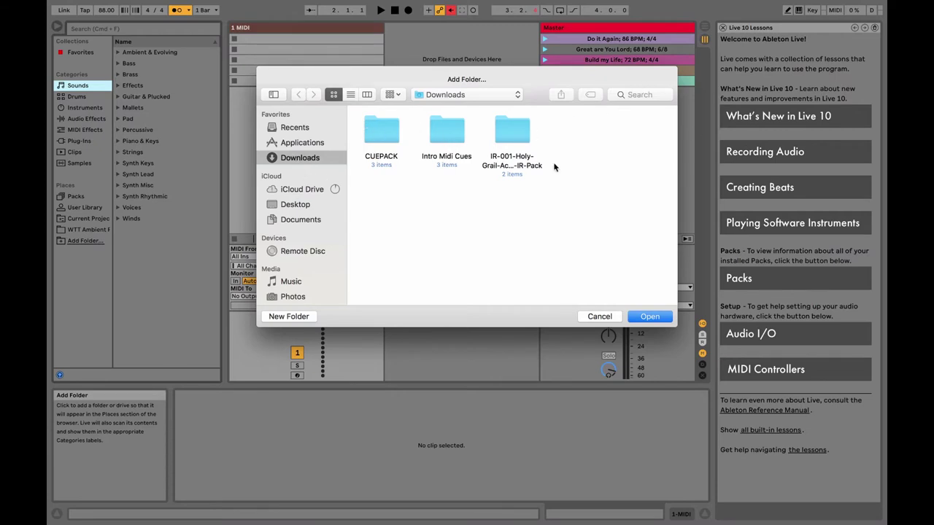
Add CUEPACK and then Intro Midi Cues from Downloads as entries under Places.
left_click(380, 132)
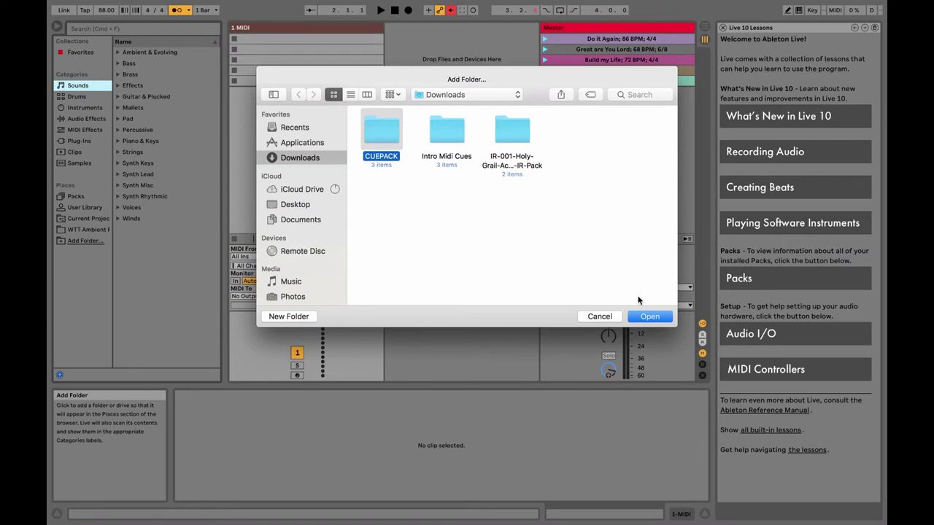
left_click(656, 318)
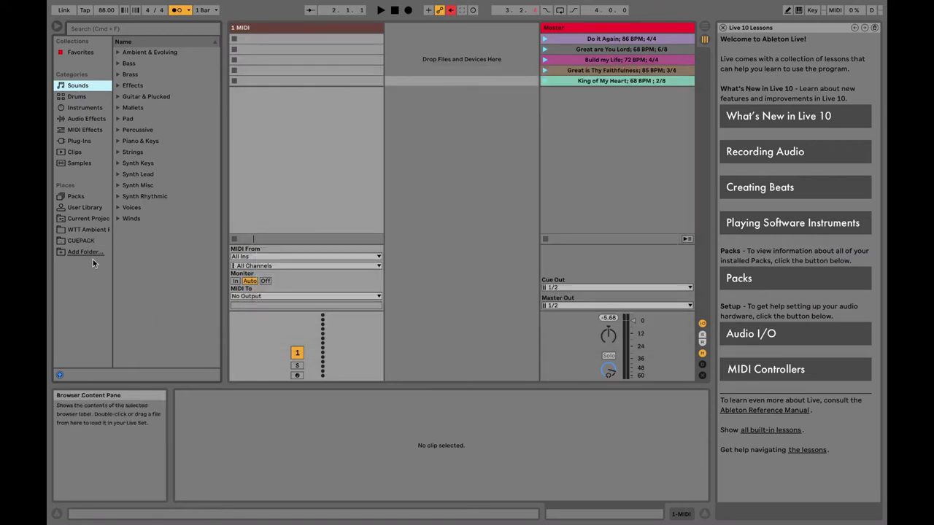
left_click(79, 252)
left_click(446, 127)
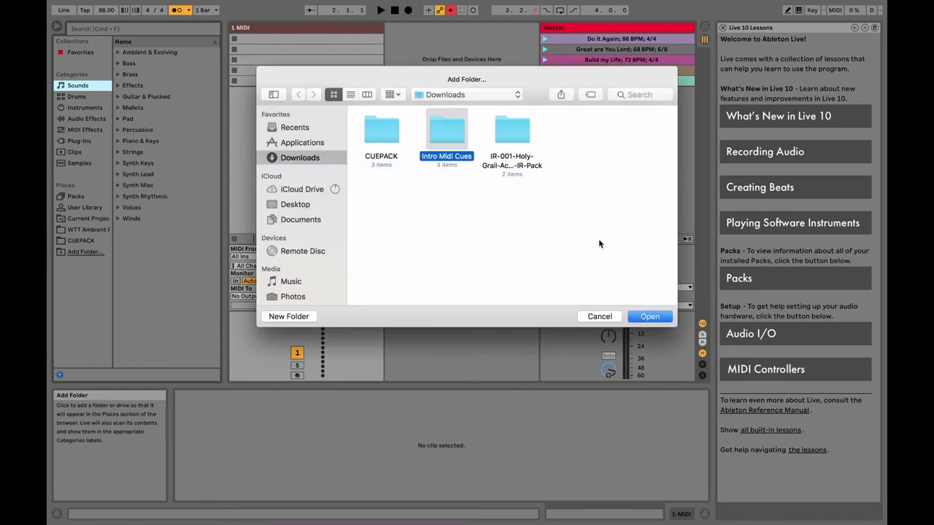
left_click(659, 317)
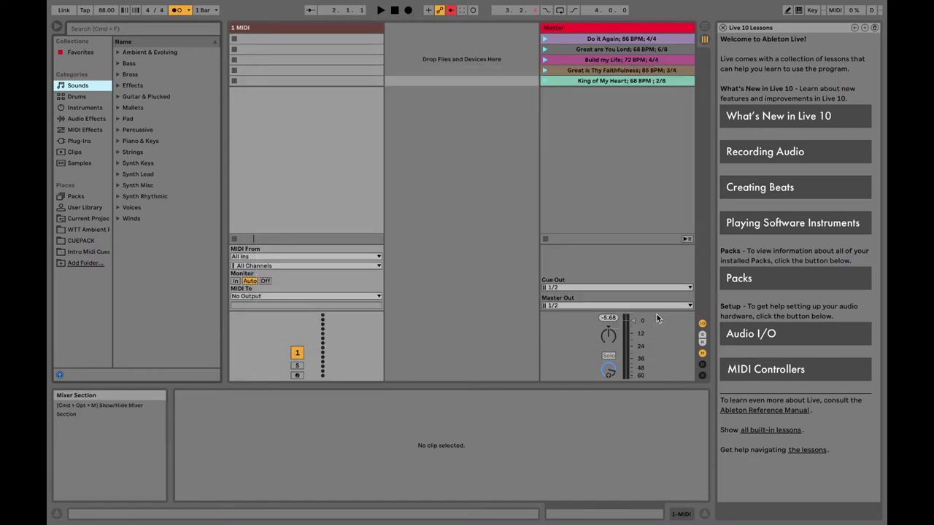
Drag the LC CUES track from CUEPACK > ABLETON > LC CUE PACK 2.0 ENGLISH into Session View.
left_click(75, 240)
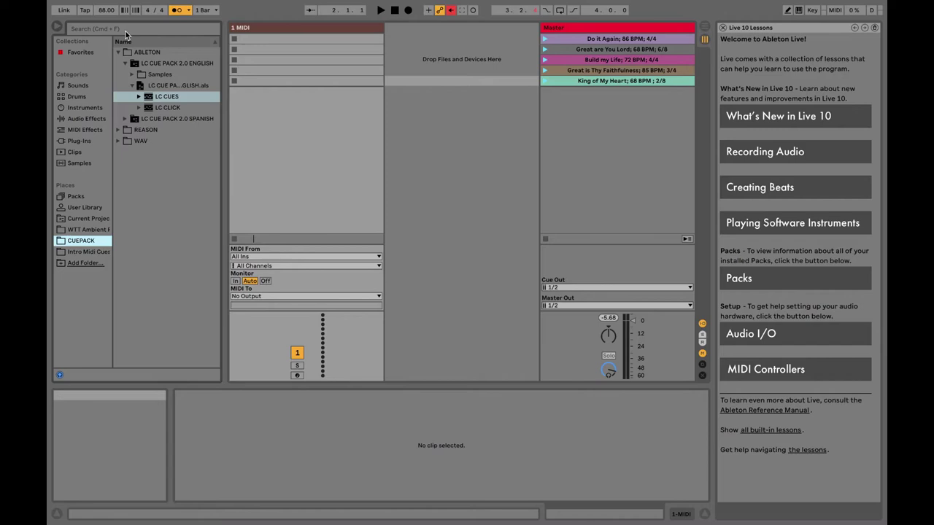
left_click(118, 52)
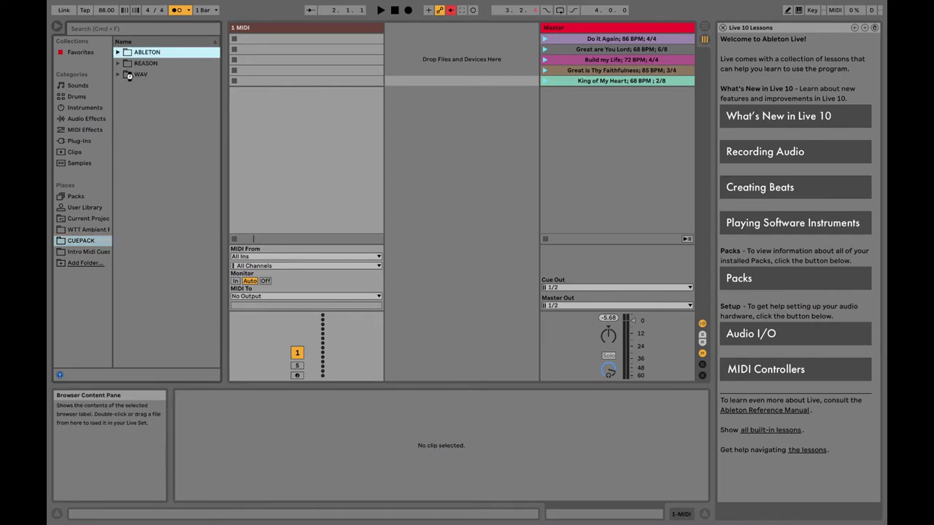
left_click(118, 53)
left_click(125, 63)
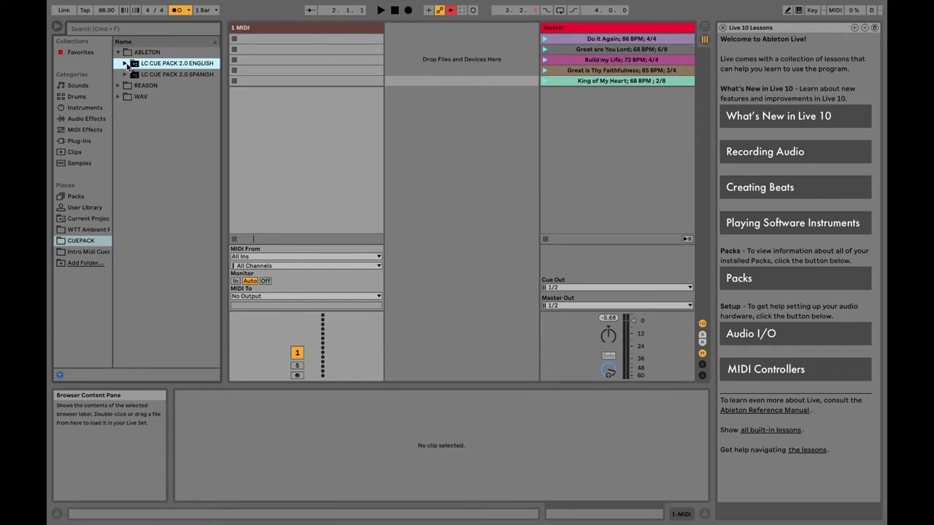
left_click(127, 63)
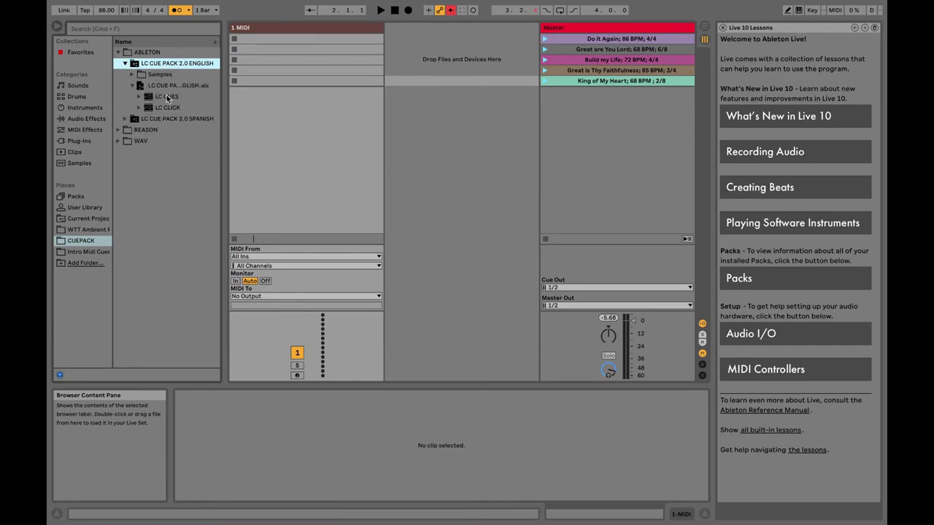
left_click(130, 85)
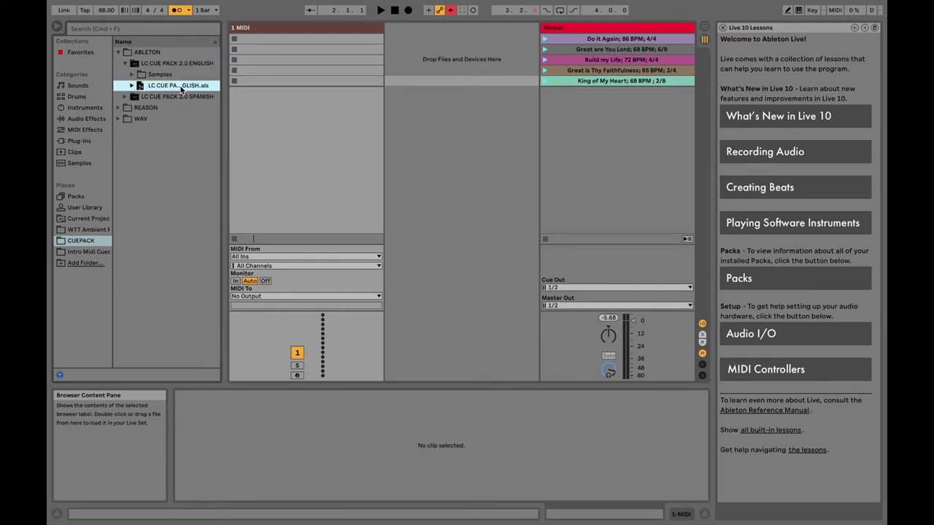
left_click(132, 85)
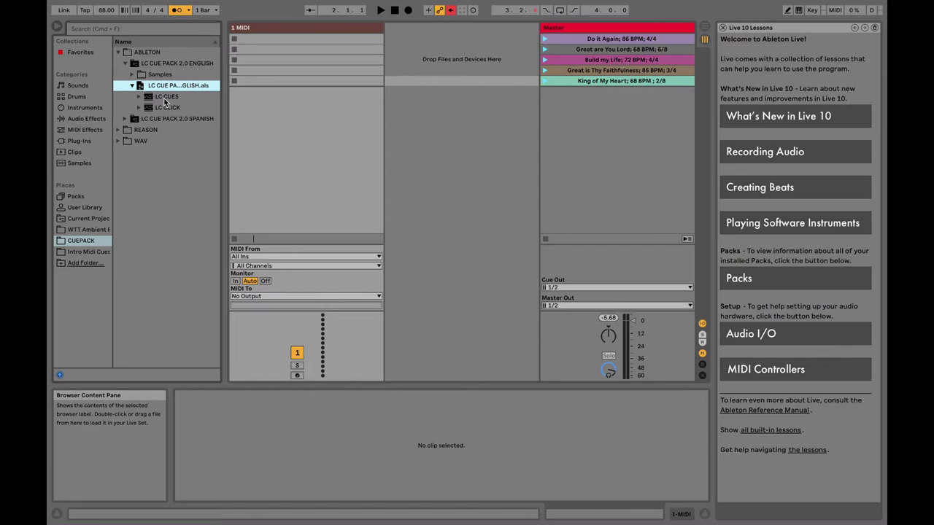
left_click(159, 99)
left_click_drag(158, 101, 316, 94)
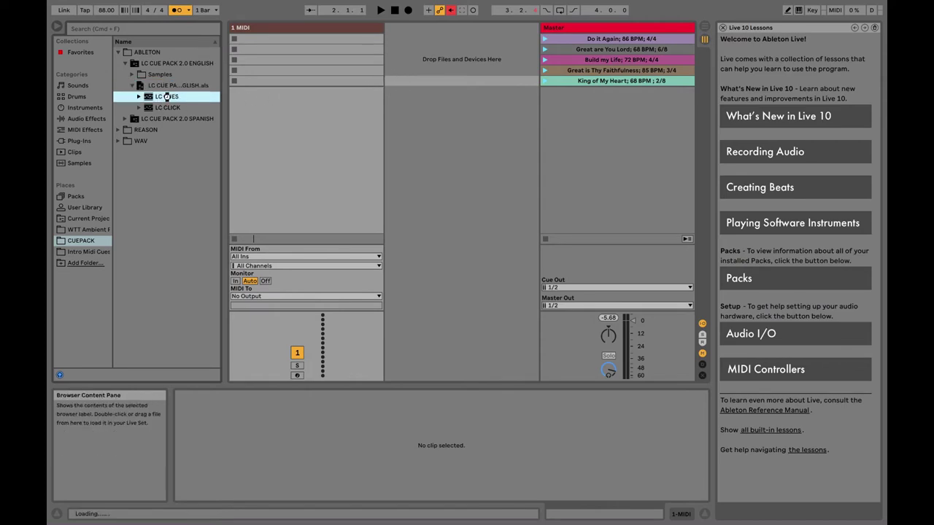
Delete the empty 1 MIDI track and widen the LC CUES track.
left_click(294, 29)
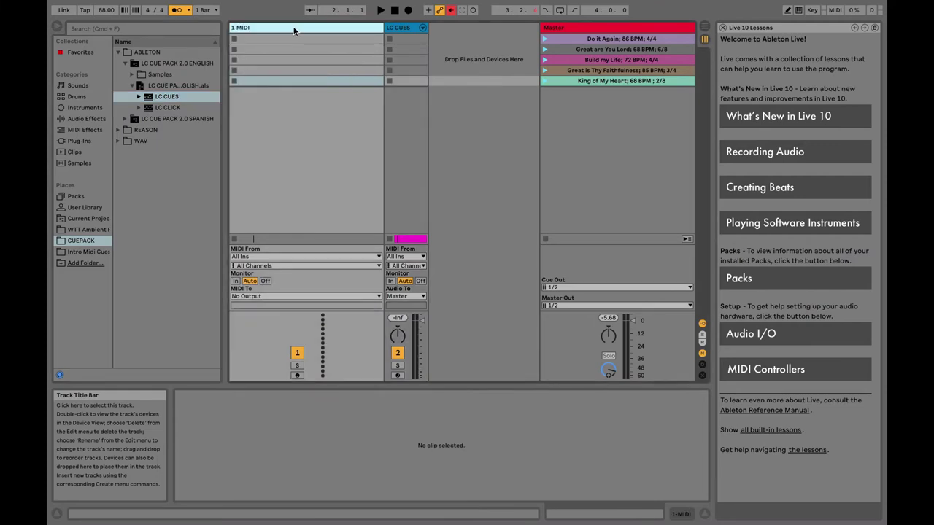
key("Delete")
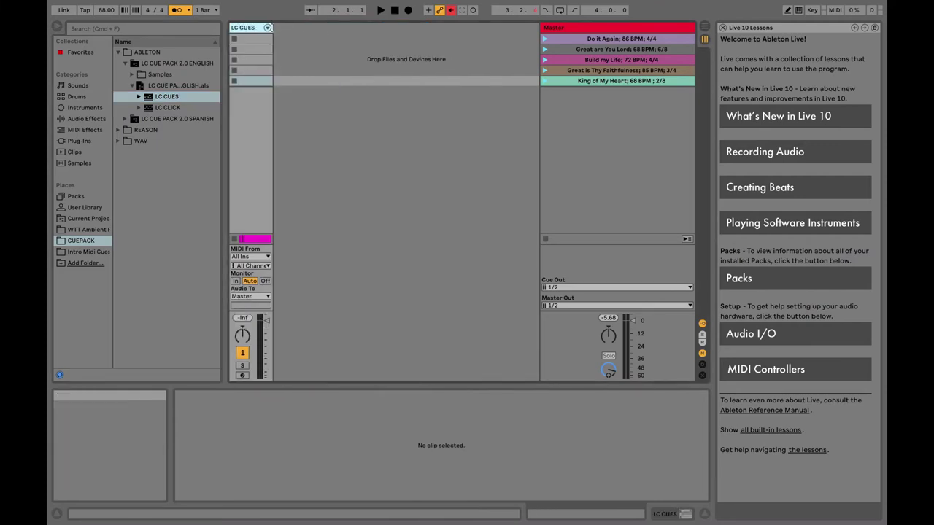
left_click_drag(272, 27, 384, 30)
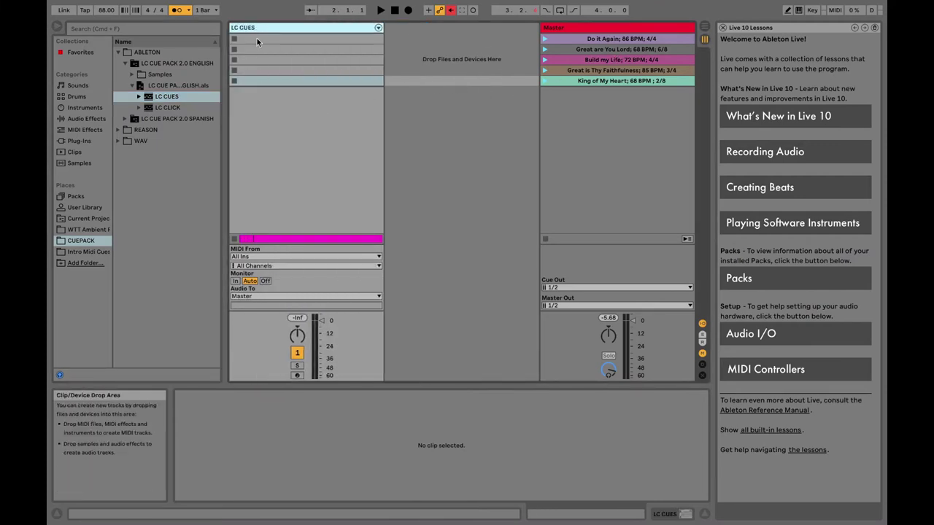
Drag 4/4 Intro Cue.mid from Intro Midi Cues into LC CUES' first slot on the Do it Again row.
left_click(298, 176)
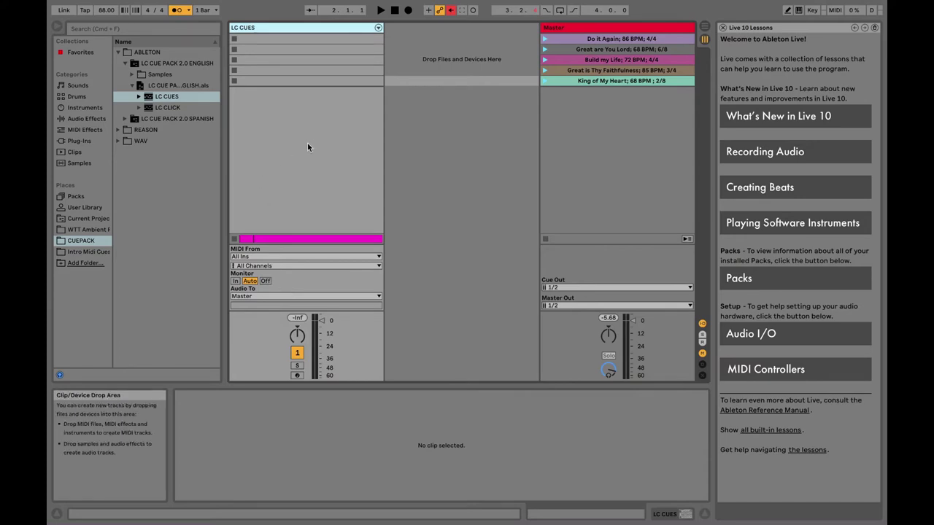
left_click(138, 247)
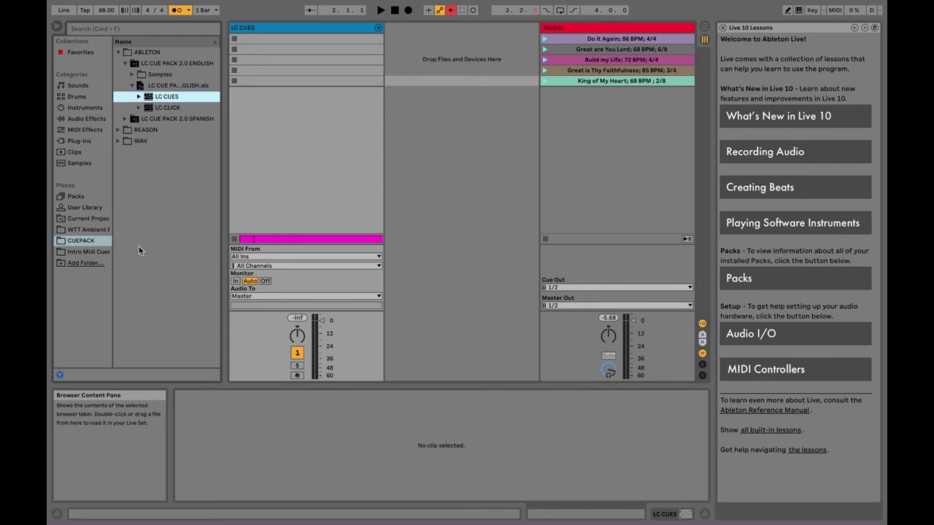
left_click(83, 252)
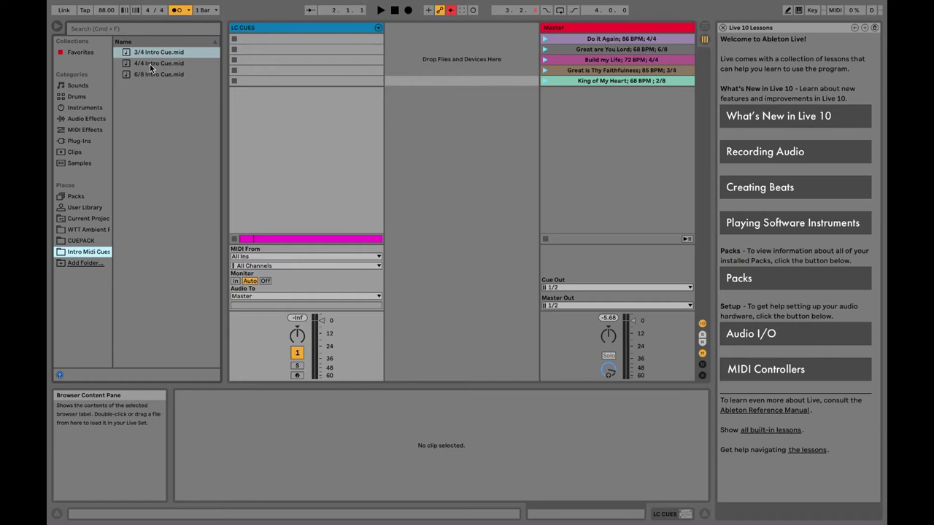
left_click_drag(151, 67, 303, 38)
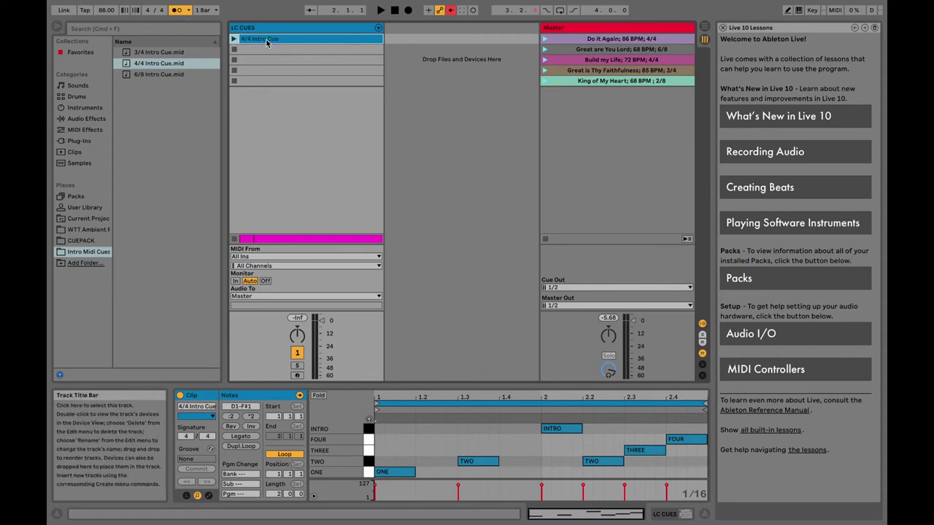
Turn off looping on 4/4 Intro Cue, keep the metronome on, and launch Do it Again at 86 BPM.
left_click(285, 455)
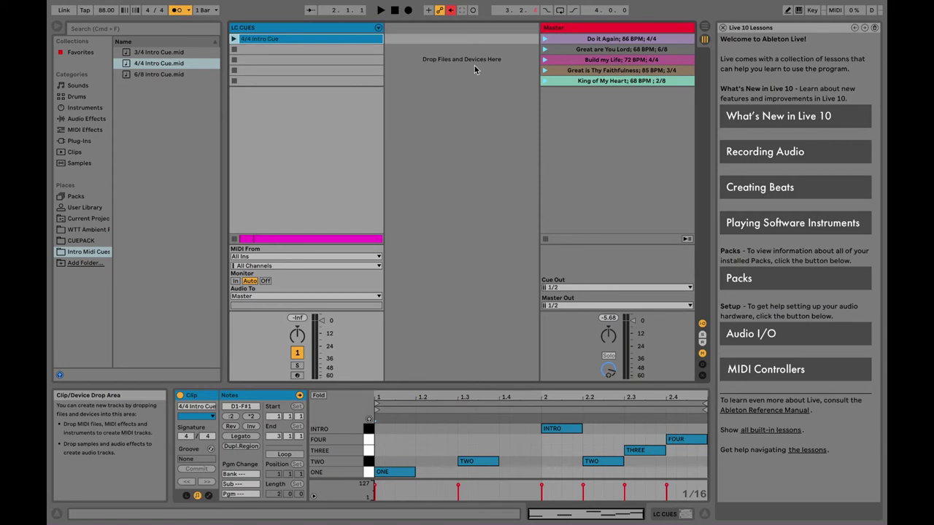
left_click(176, 10)
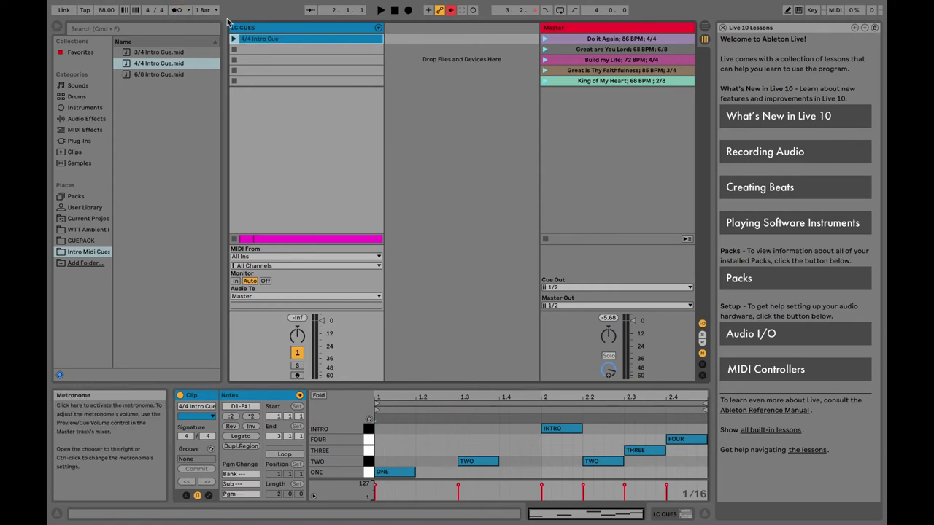
left_click(178, 11)
left_click(545, 41)
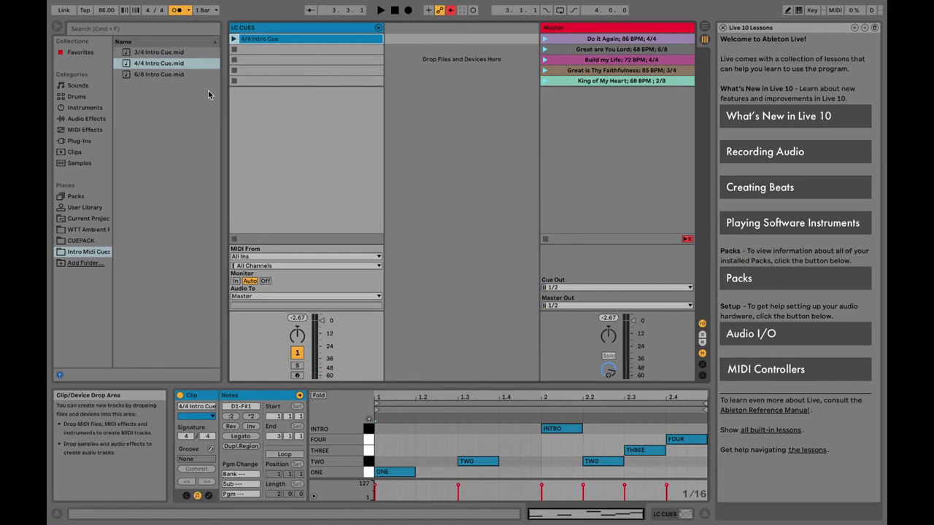
Put 6/8 Intro Cue in LC CUES' second slot, launch Great are You Lord, and put 3/4 Intro Cue in the third slot.
left_click_drag(173, 74, 296, 51)
left_click(545, 49)
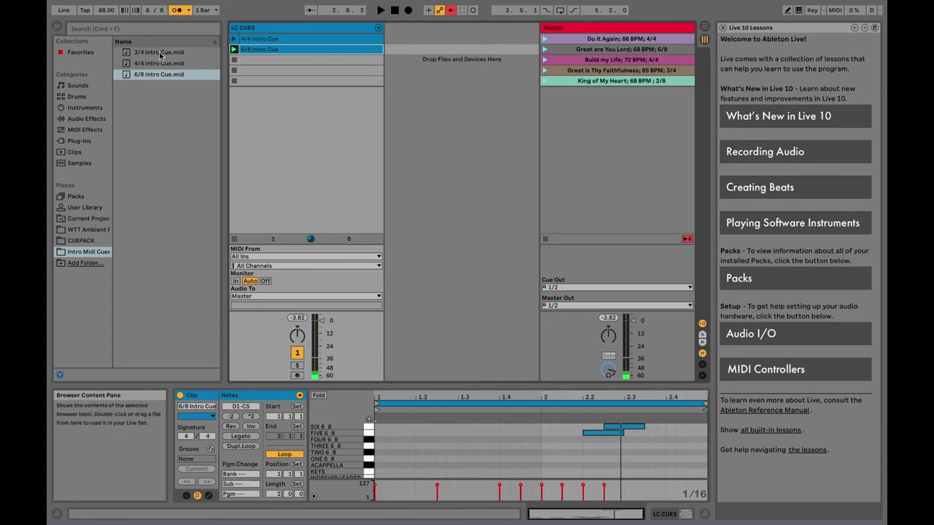
left_click_drag(160, 55, 316, 71)
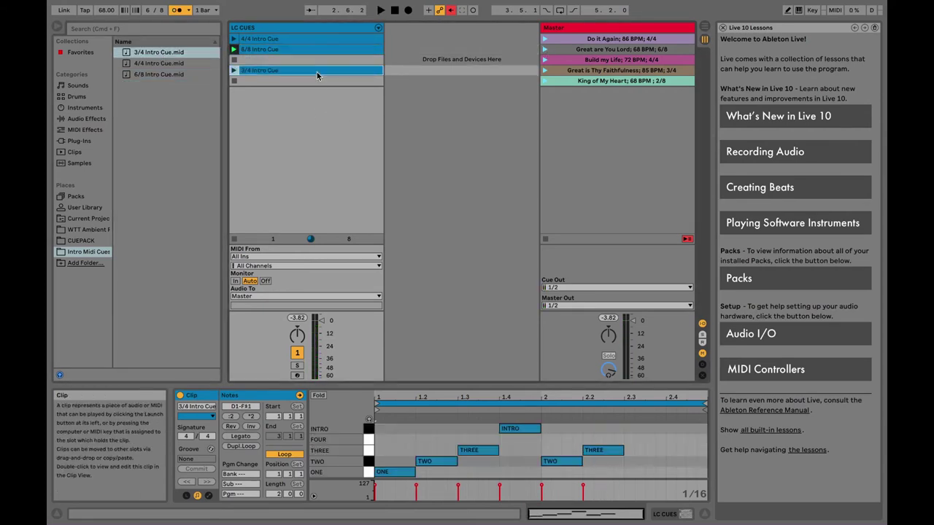
Insert a scene after King of My Heart and rename it 'Name of Song; 88 BPM; 4/4'.
right_click(610, 107)
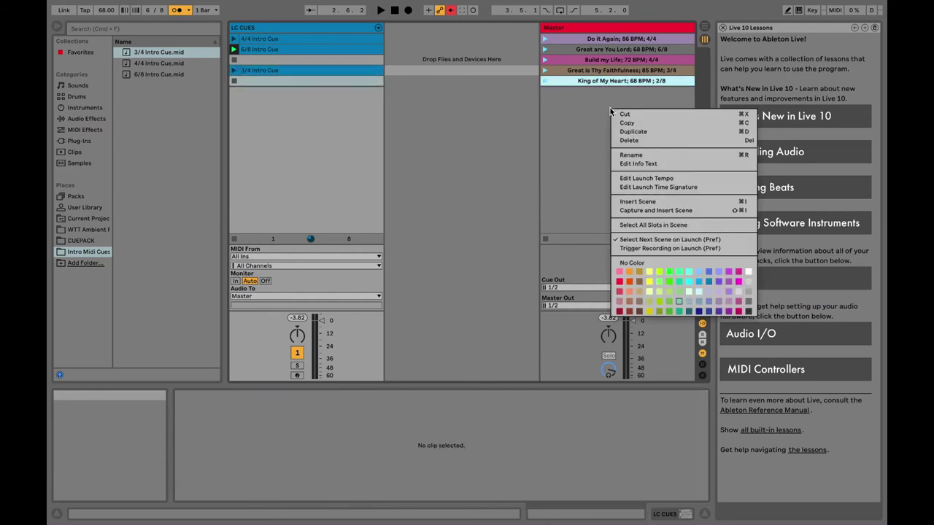
left_click(638, 202)
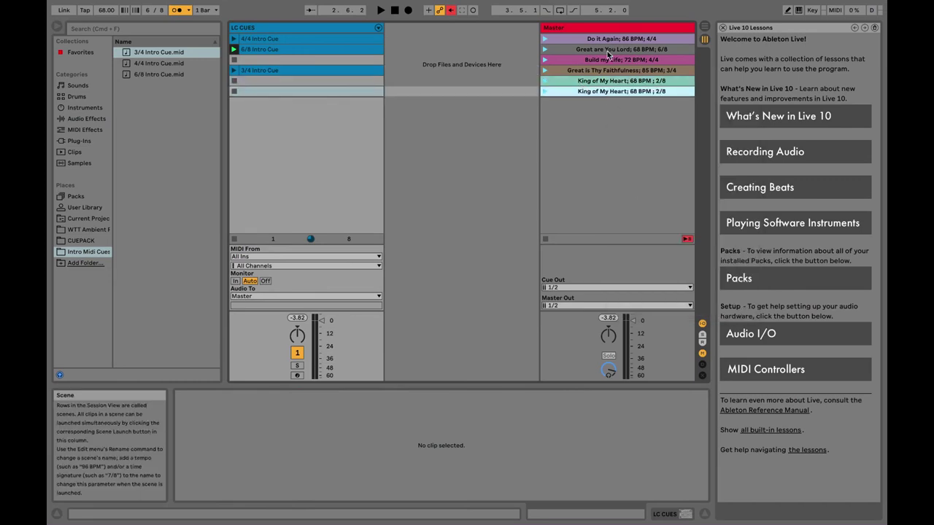
right_click(618, 92)
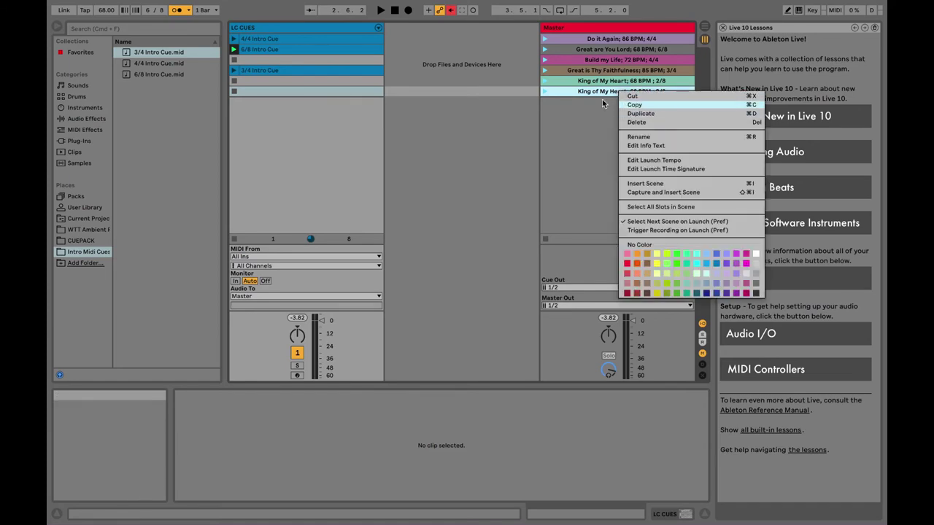
left_click(634, 137)
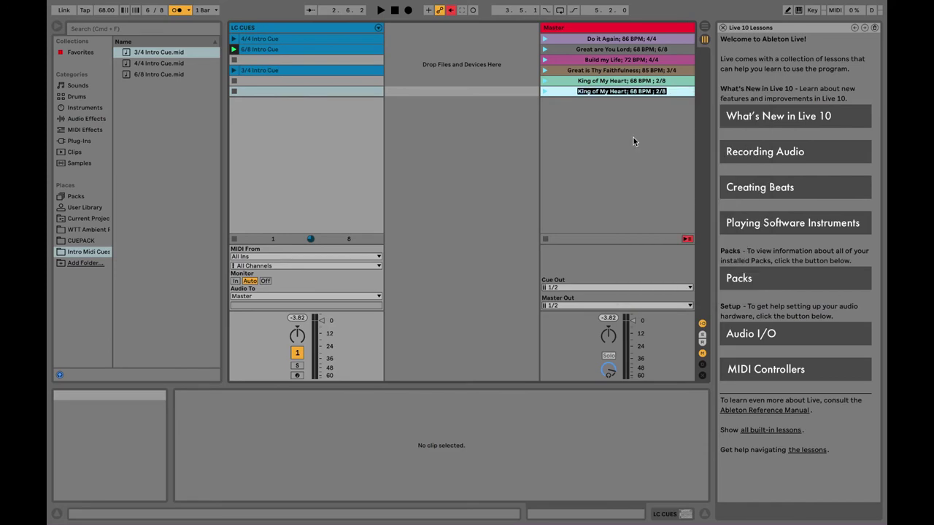
key("BackSpace")
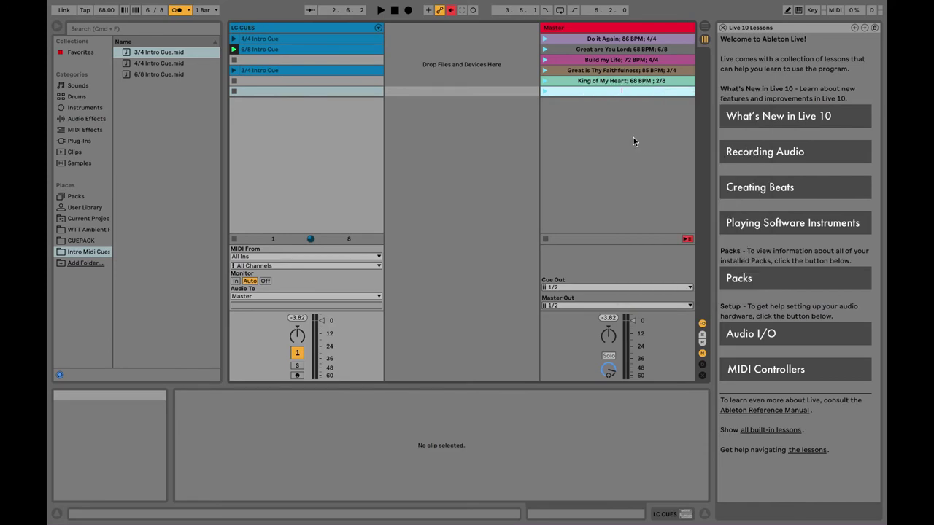
type("Name of Song; 88 BPM; 4/4")
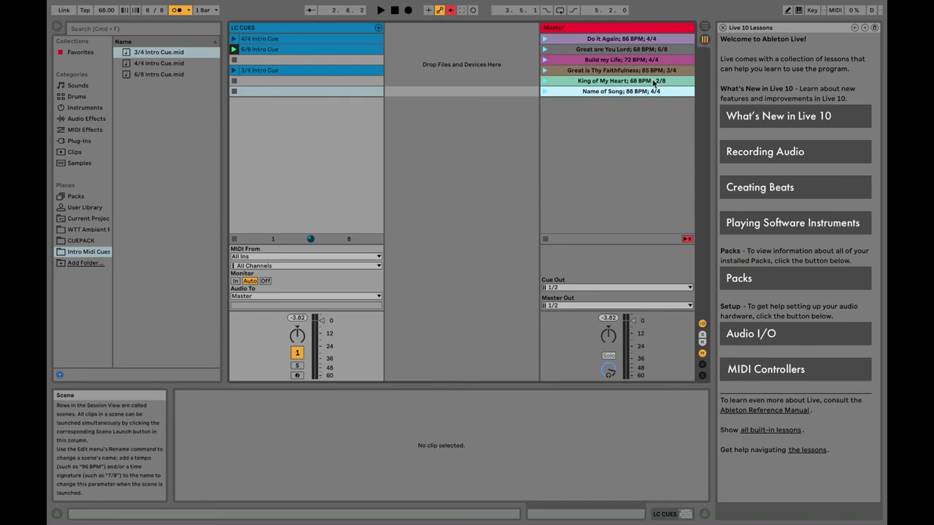
In Key Map Mode, map keys 1, 2 and 3 to Do it Again, Great are You Lord and Build my Life.
left_click(812, 10)
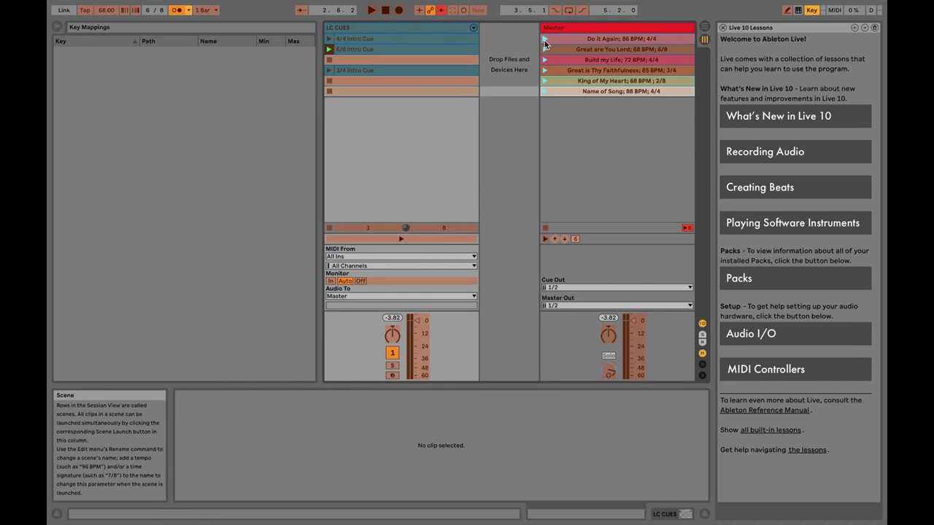
left_click(631, 39)
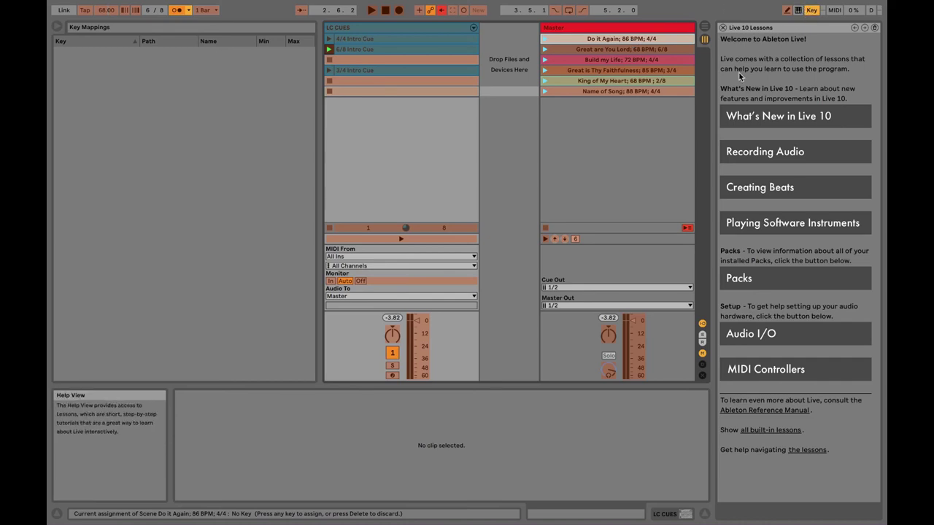
key("1")
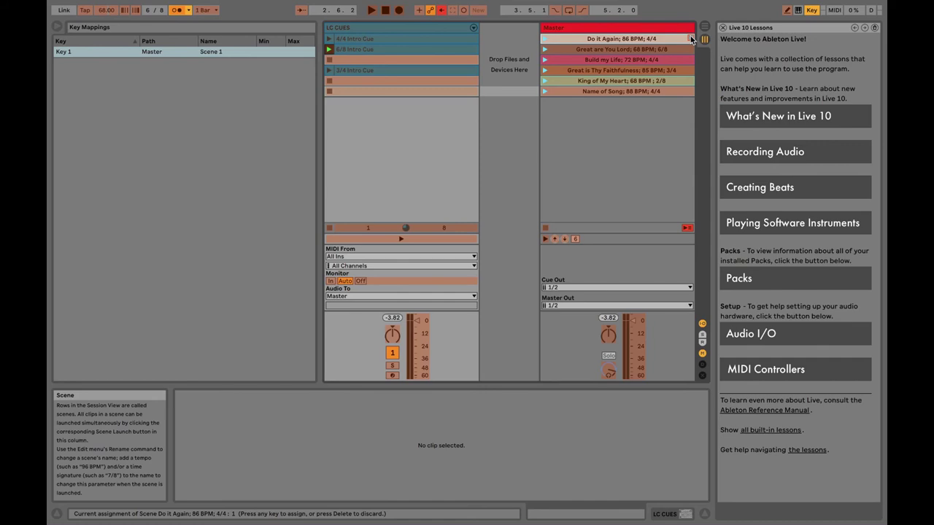
left_click(652, 54)
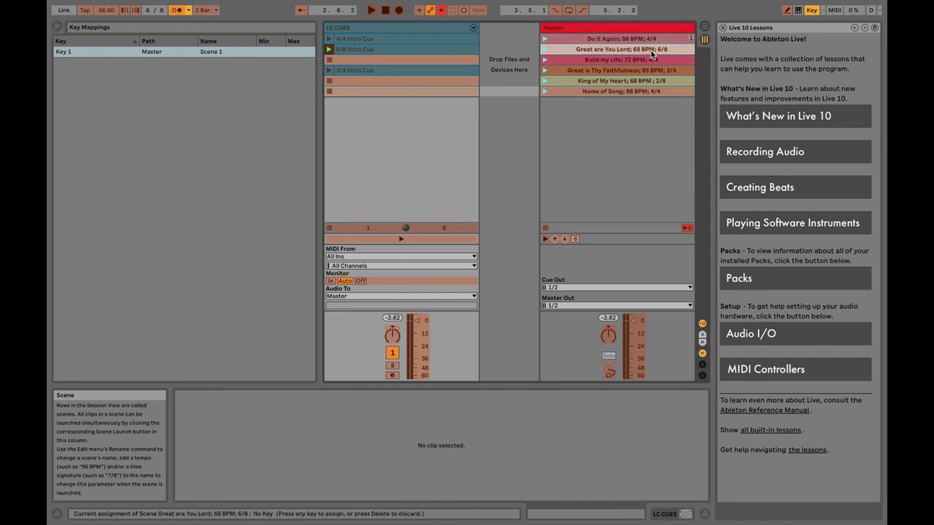
key("2")
left_click(637, 62)
key("3")
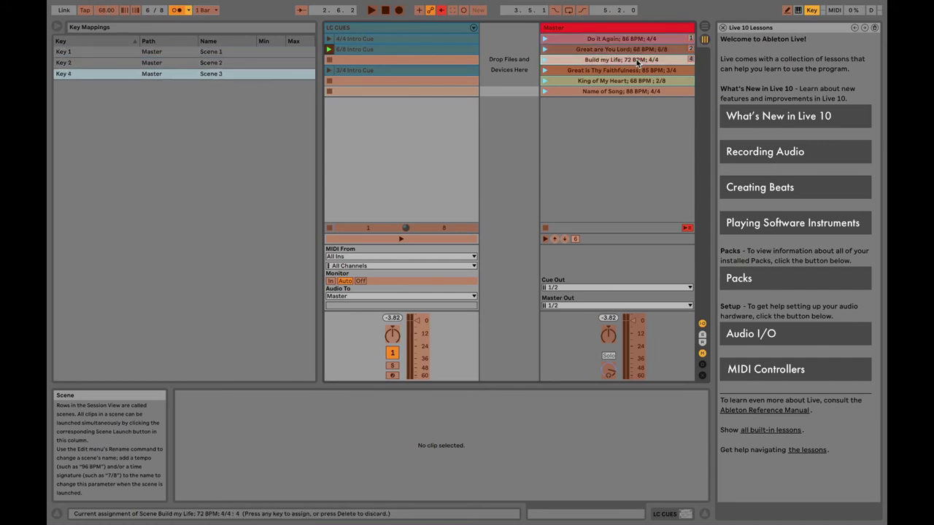
key("3")
Map keys 4, 5 and 6 to Great is Thy Faithfulness, King of My Heart and Name of Song, then exit Key Map Mode.
left_click(622, 70)
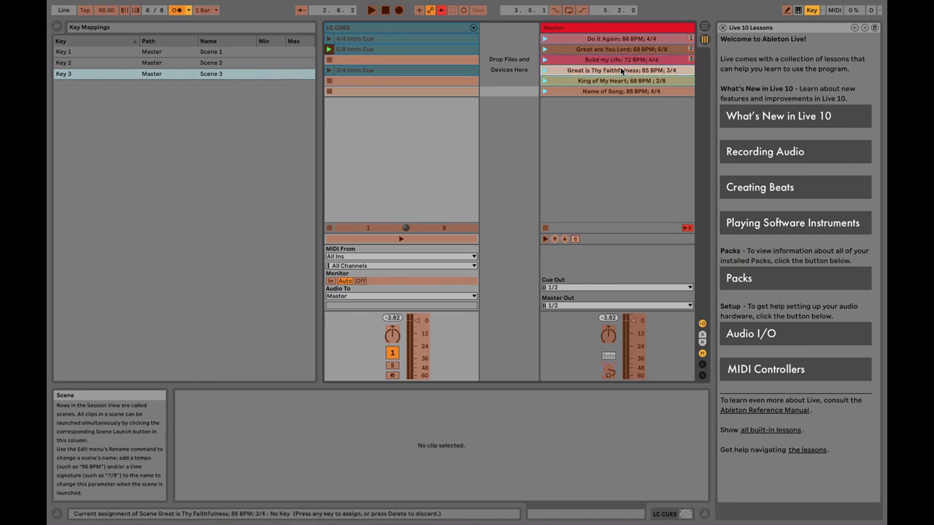
key("4")
left_click(612, 80)
key("5")
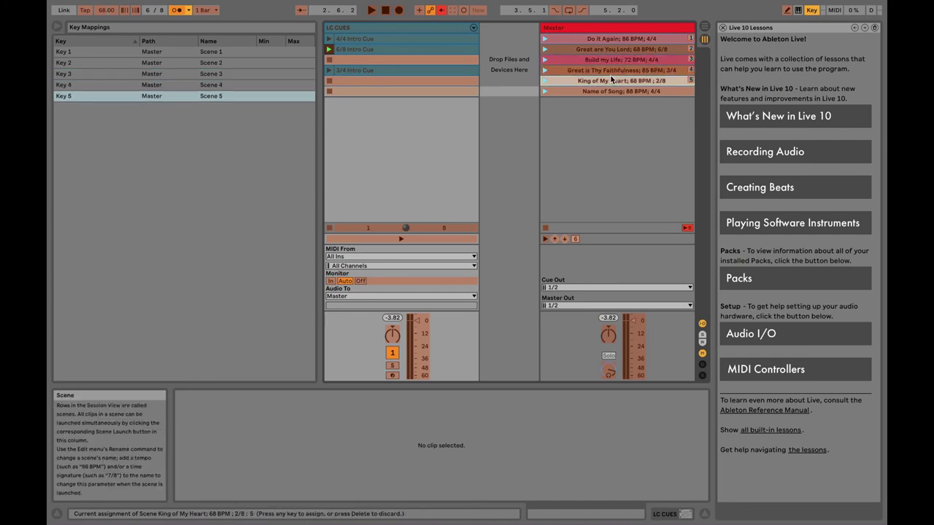
left_click(610, 92)
key("6")
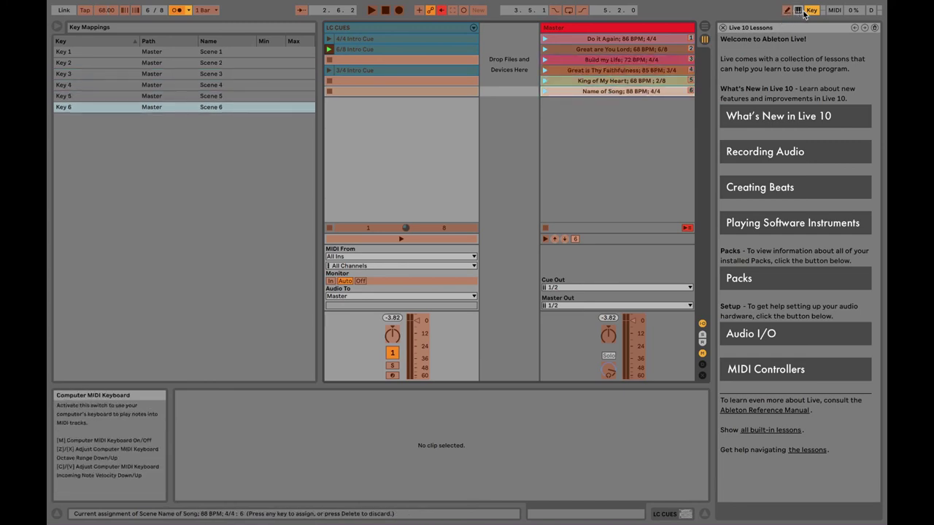
left_click(806, 11)
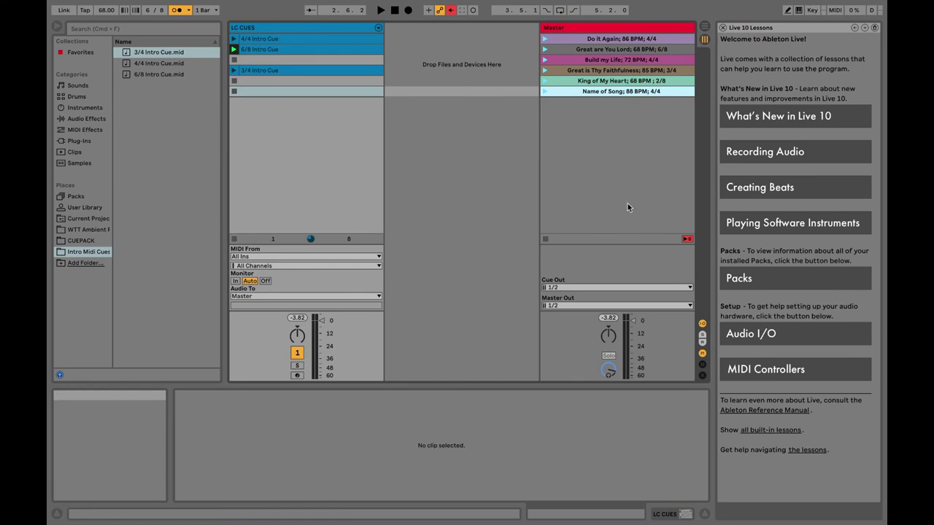
Launch Do it Again with key 1, then Great are You Lord with key 2, and start playback.
key("1")
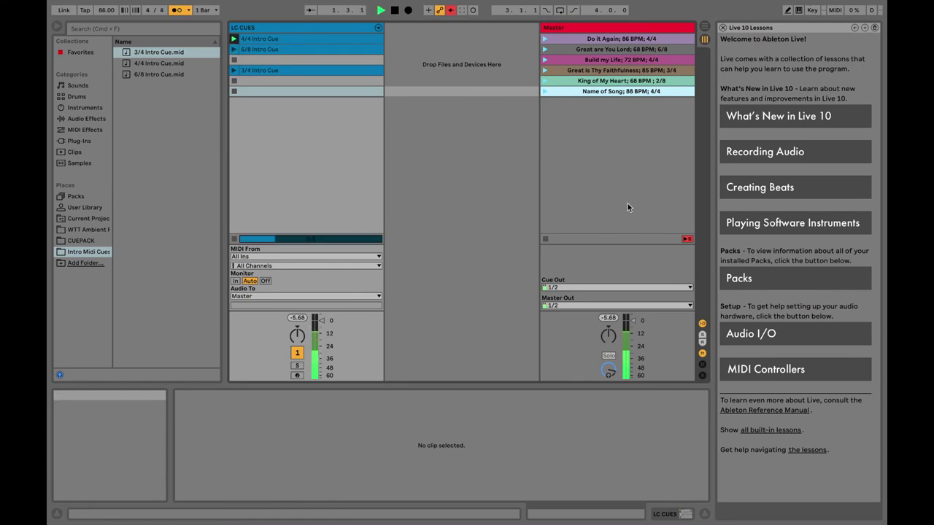
key("2")
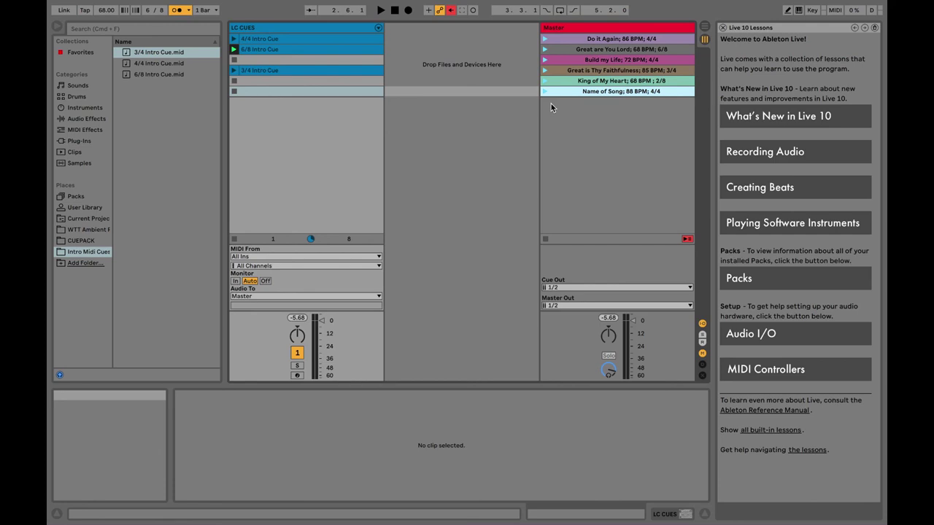
key("space")
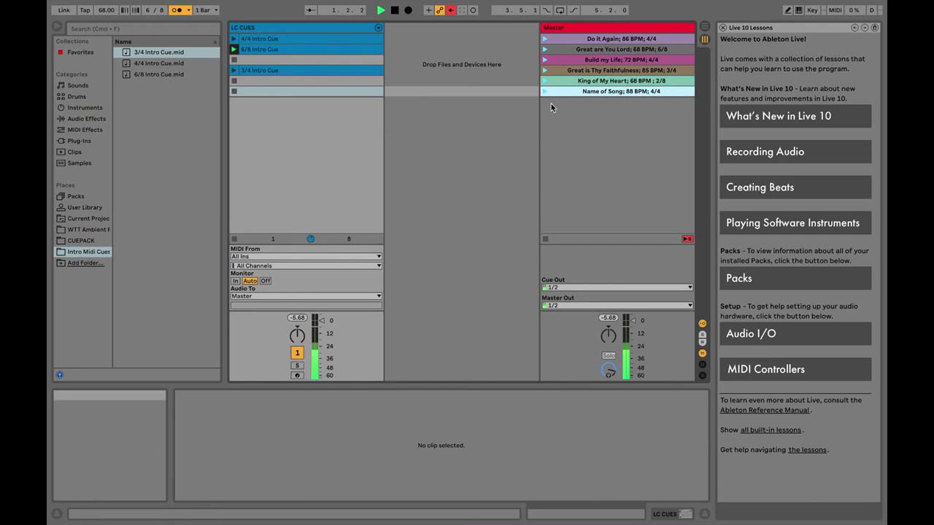
Stop playback, switch off Loop on the 6/8 and 3/4 Intro Cue clips, and relaunch Great are You Lord.
key("space")
left_click(258, 50)
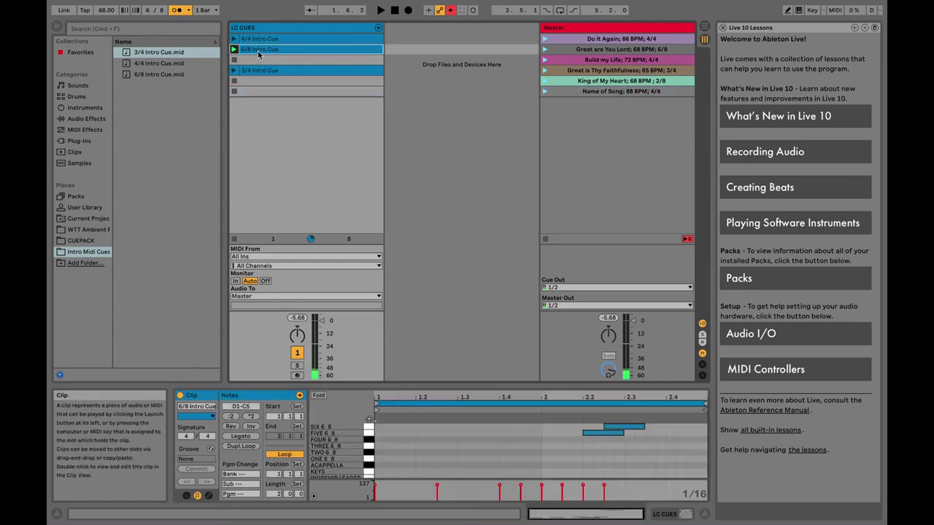
left_click(284, 454)
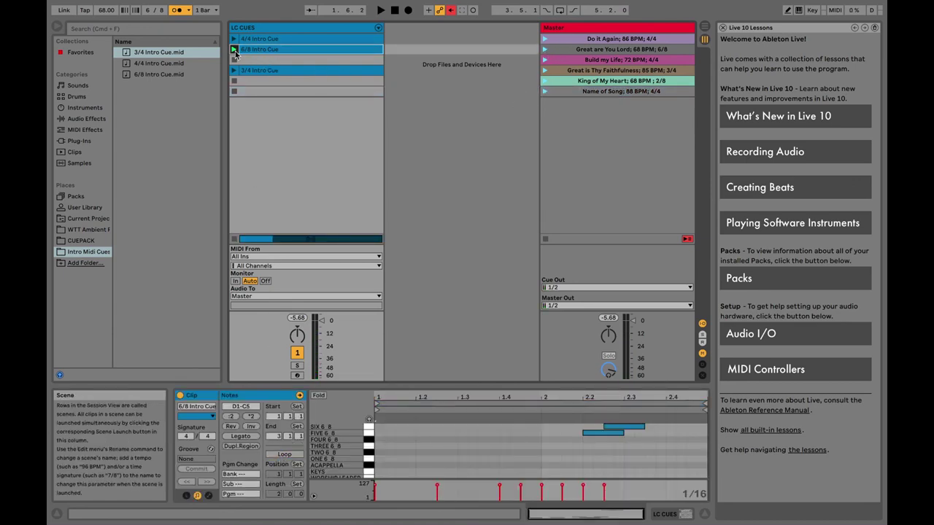
left_click(248, 70)
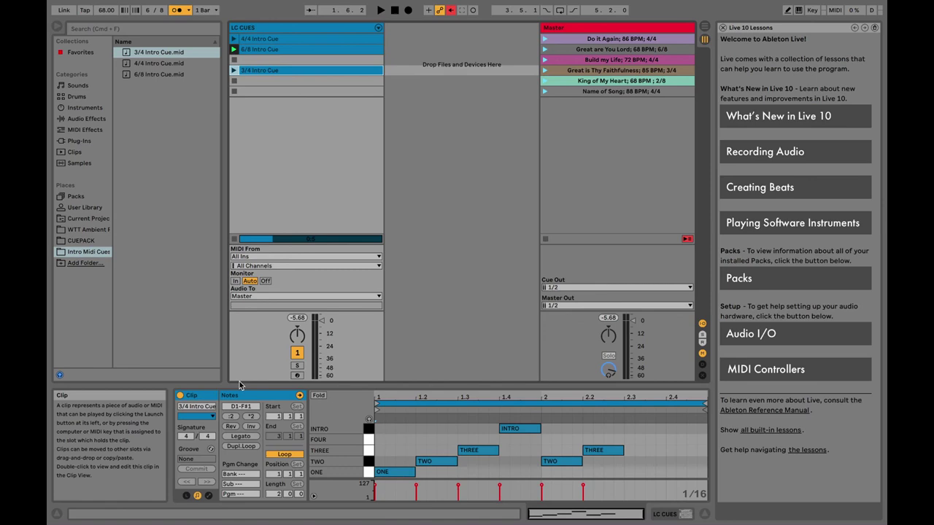
left_click(284, 454)
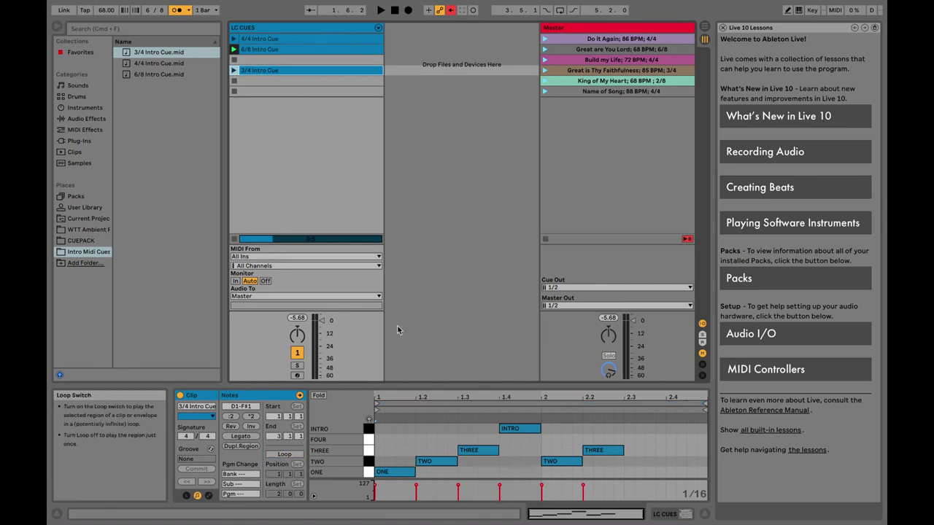
left_click(545, 49)
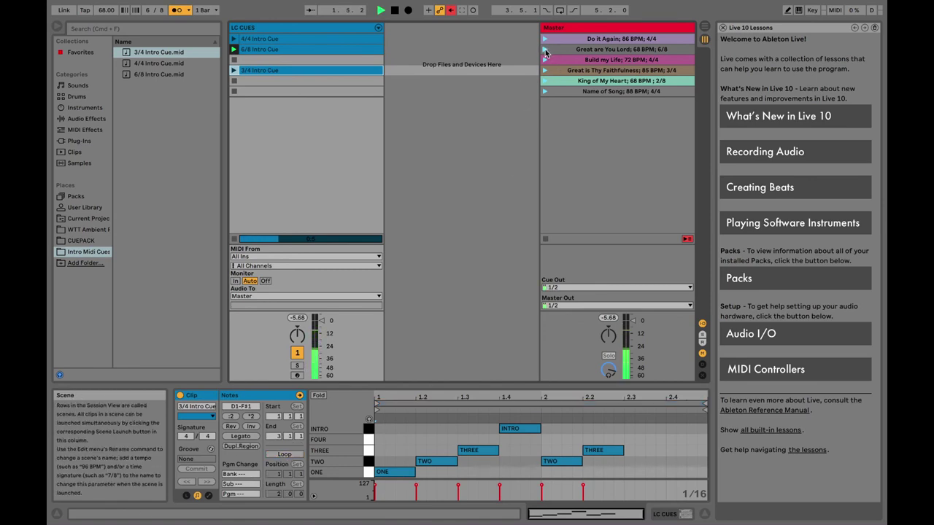